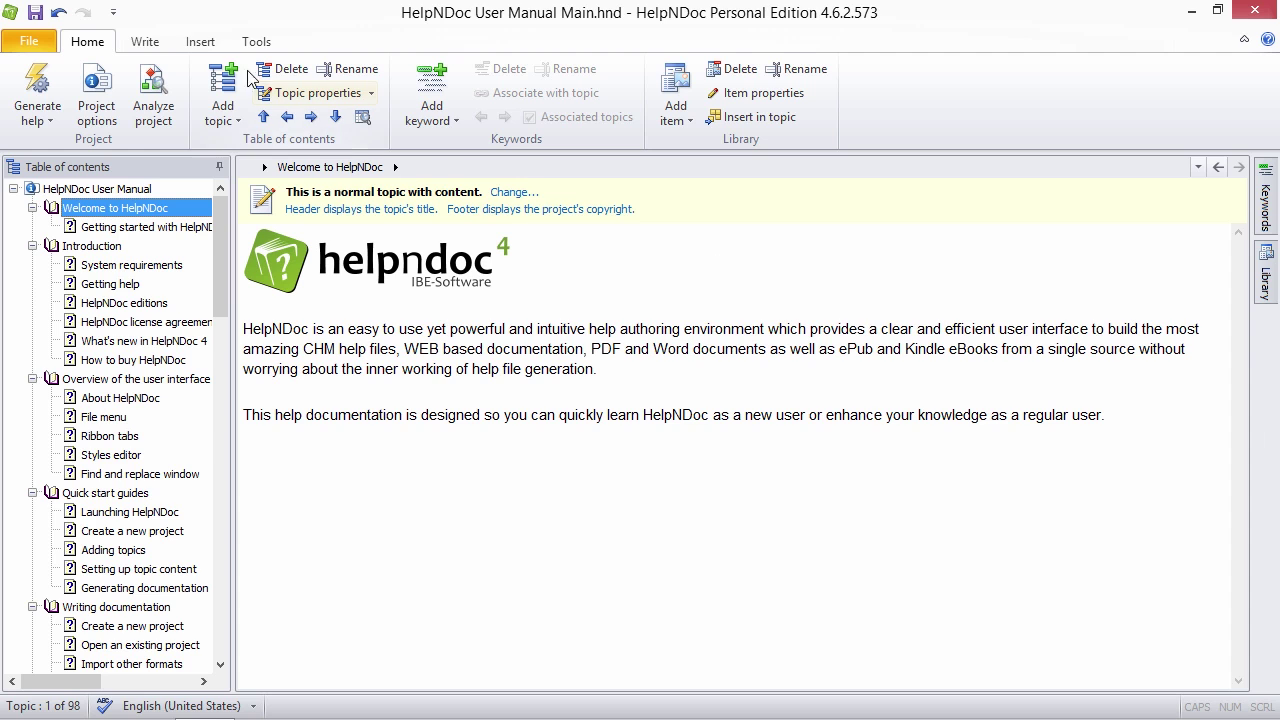
Preview the Else and End operations in the conditional-operation dialog, then cancel without inserting
{"action": "left_click", "coordinate": [196, 42]}
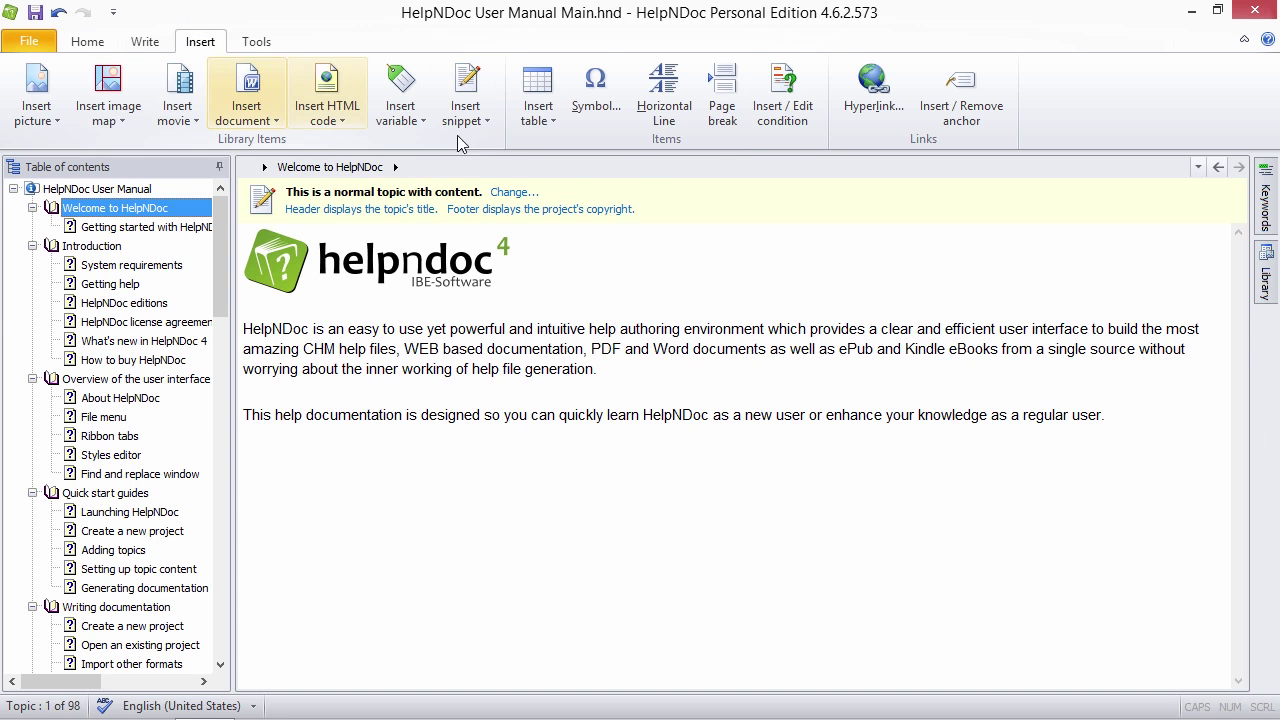
{"action": "left_click", "coordinate": [785, 102]}
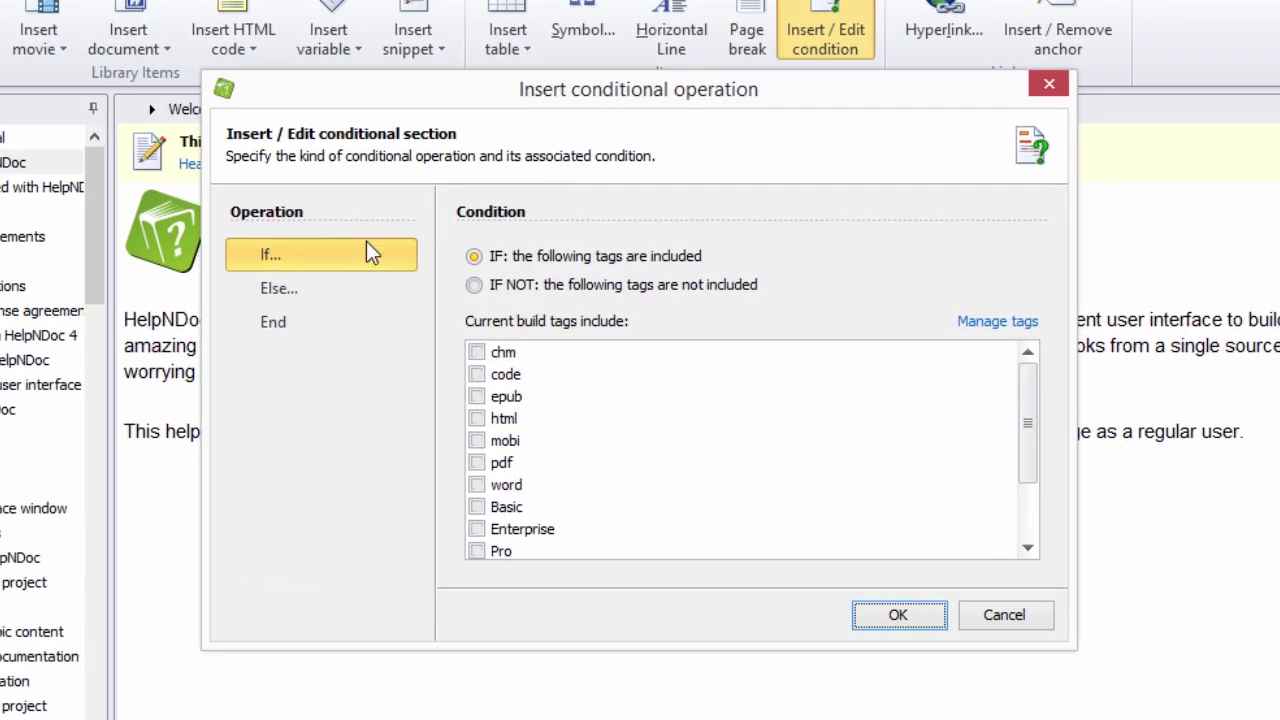
{"action": "left_click", "coordinate": [291, 290]}
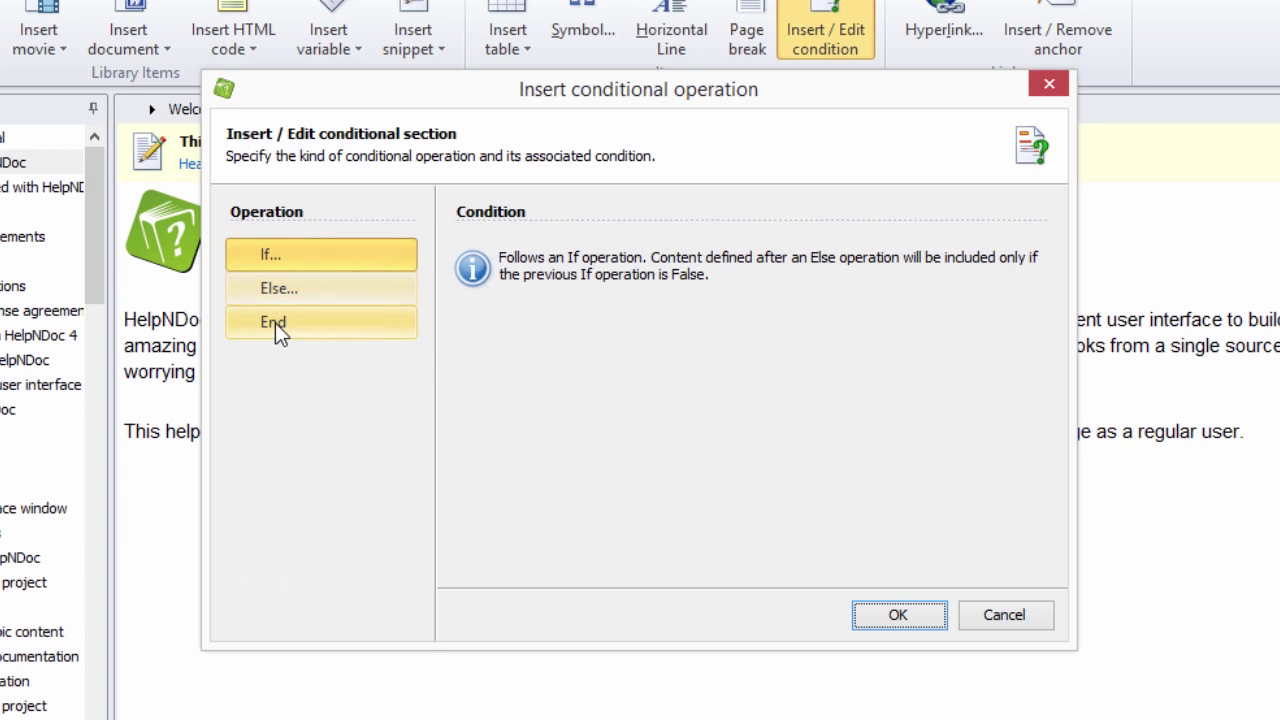
{"action": "left_click", "coordinate": [275, 323]}
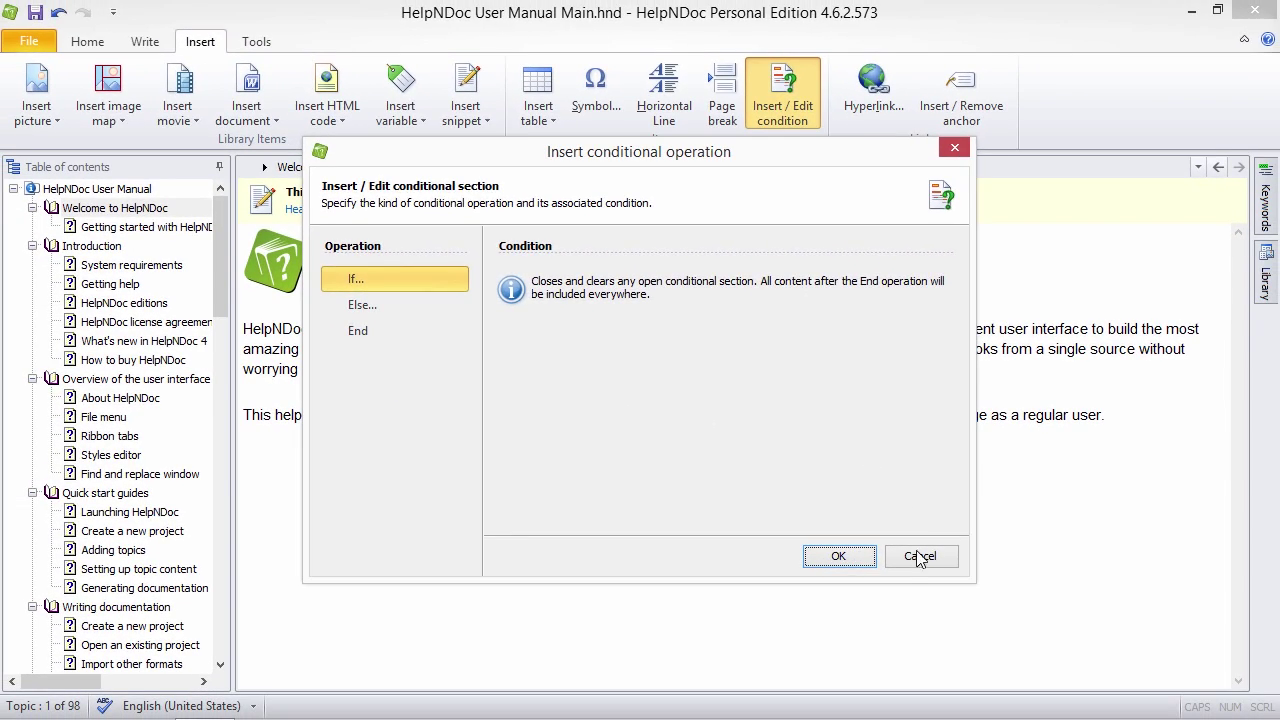
{"action": "left_click", "coordinate": [1004, 620]}
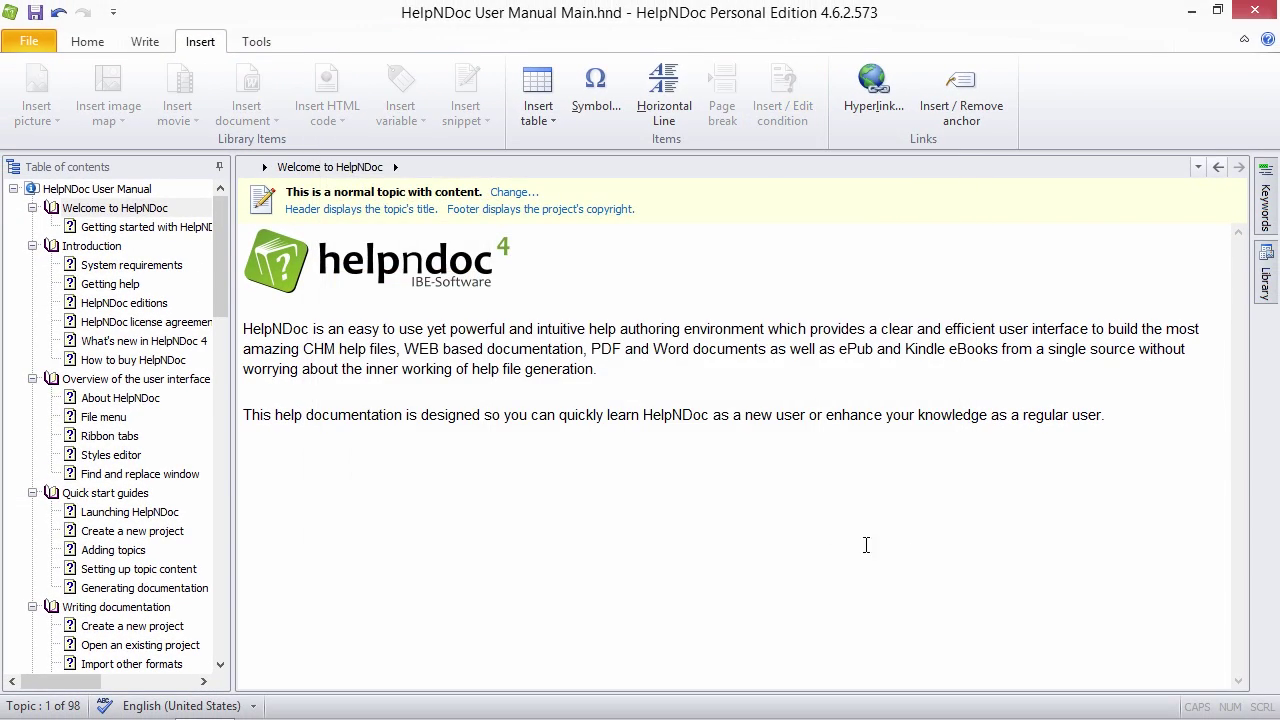
In How to buy HelpNDoc, open the condition dialog for the blank line above v1.0, set to IF NOT
{"action": "left_click", "coordinate": [165, 362]}
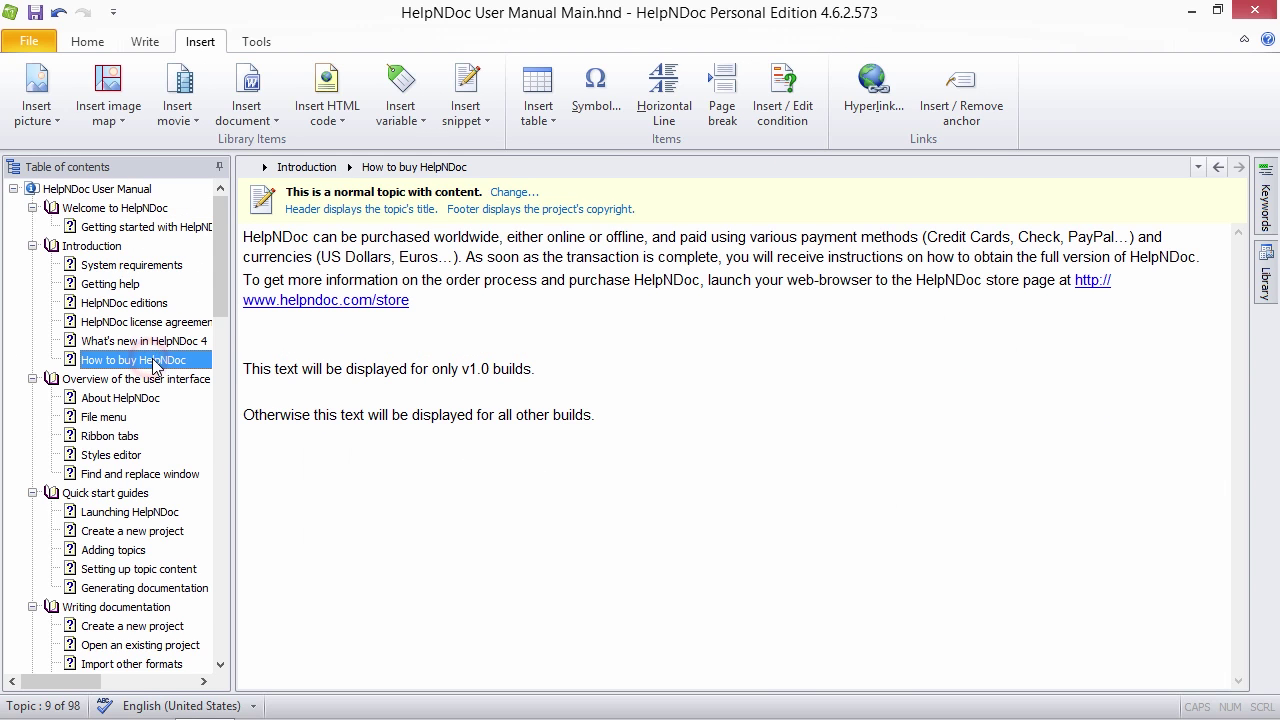
{"action": "left_click", "coordinate": [247, 350]}
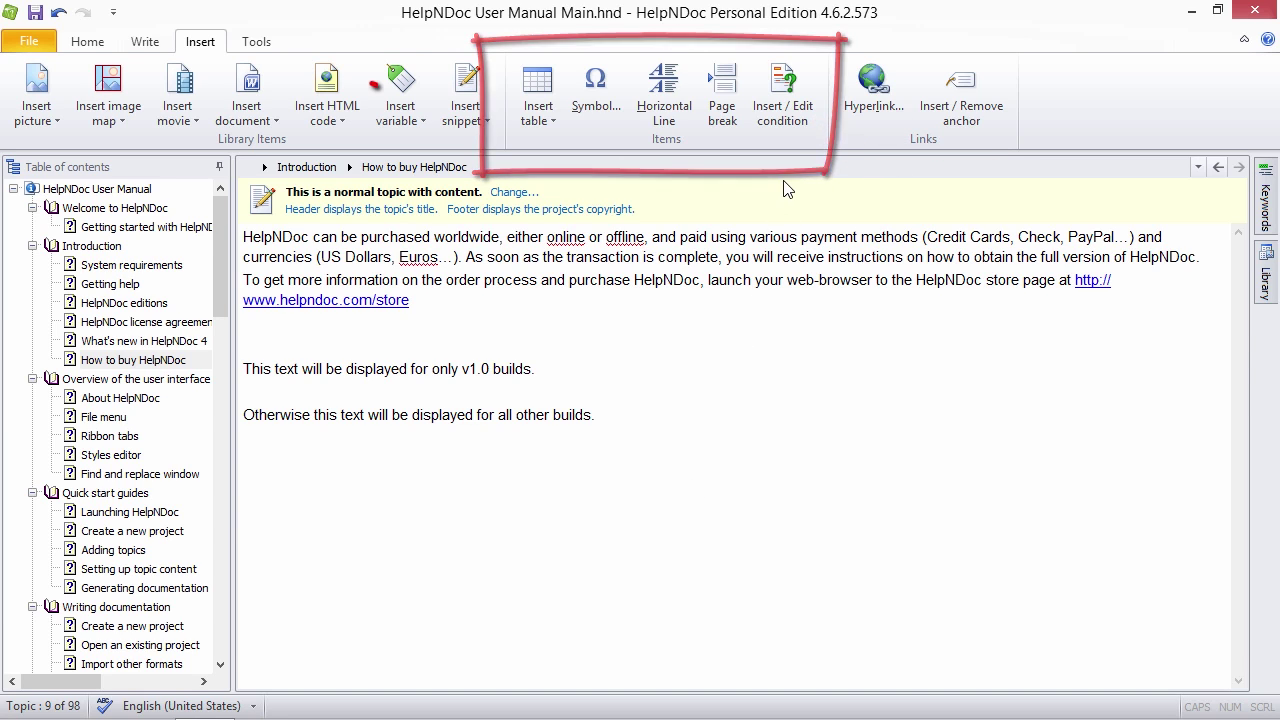
{"action": "left_click", "coordinate": [791, 100]}
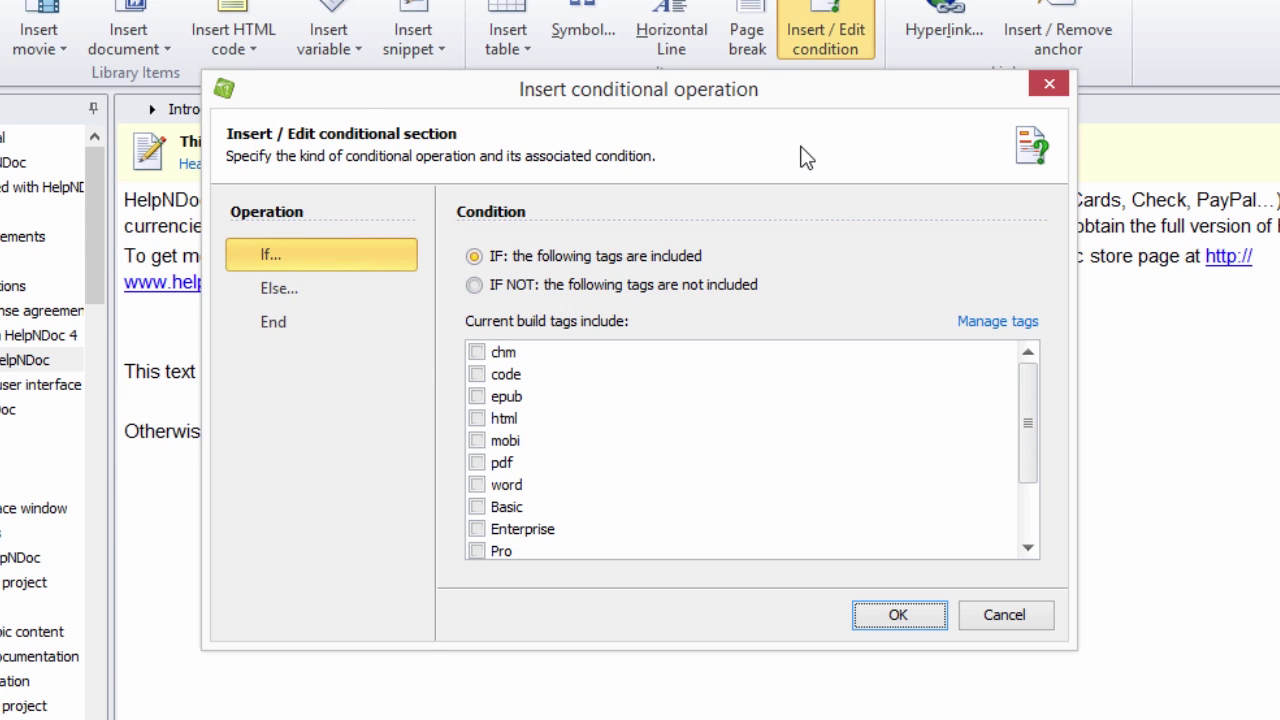
{"action": "left_click", "coordinate": [474, 285]}
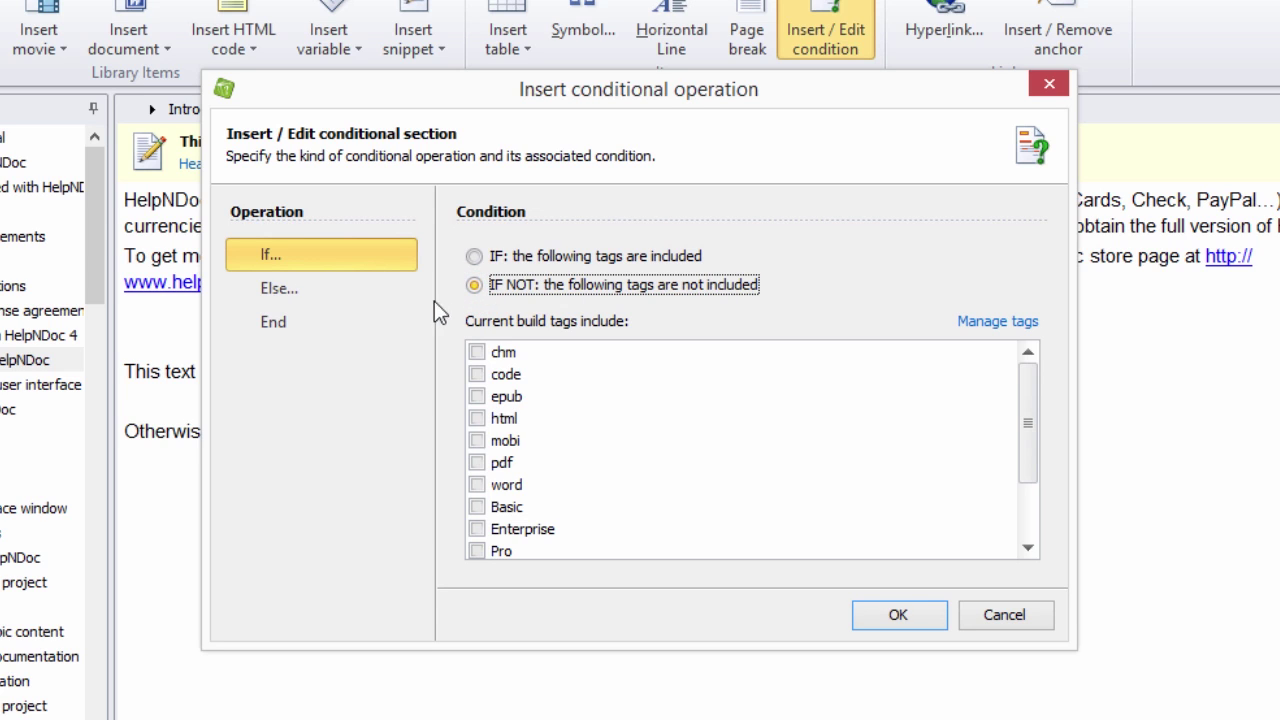
Insert an IF condition with tags html, pdf, Enterprise and v 1.0 above the v1.0 line
{"action": "left_click", "coordinate": [472, 257]}
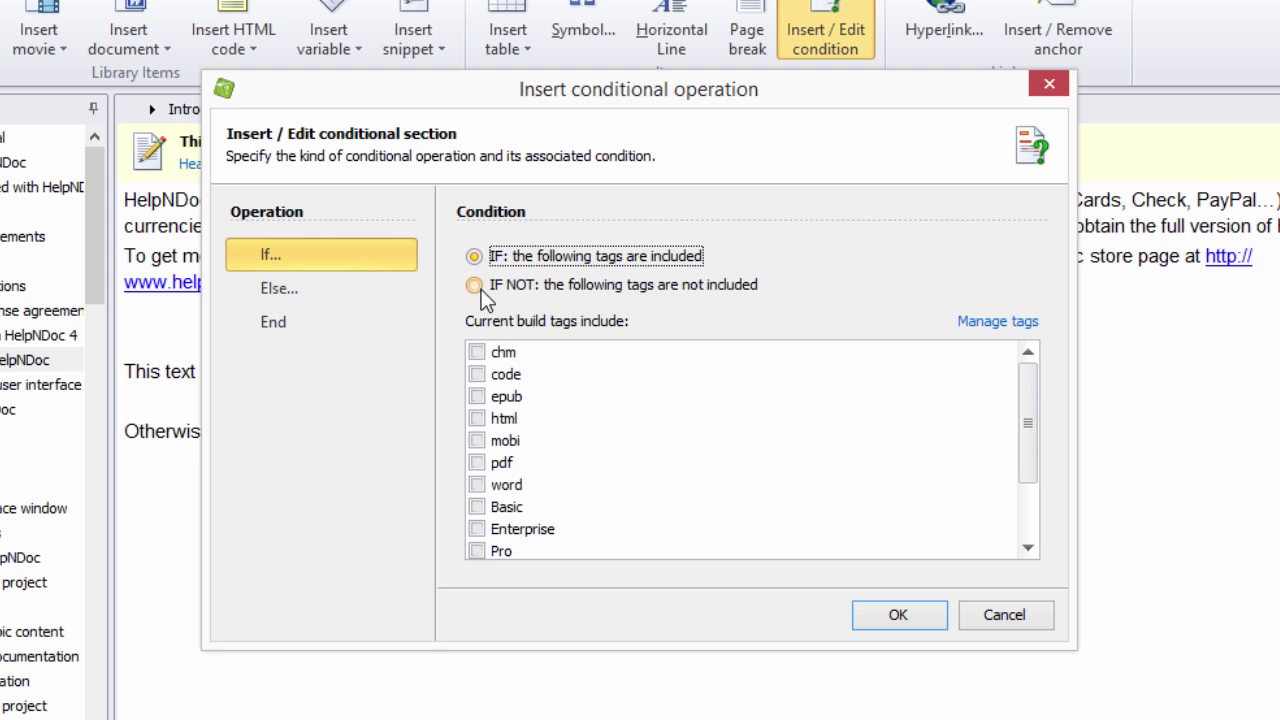
{"action": "left_click", "coordinate": [477, 288]}
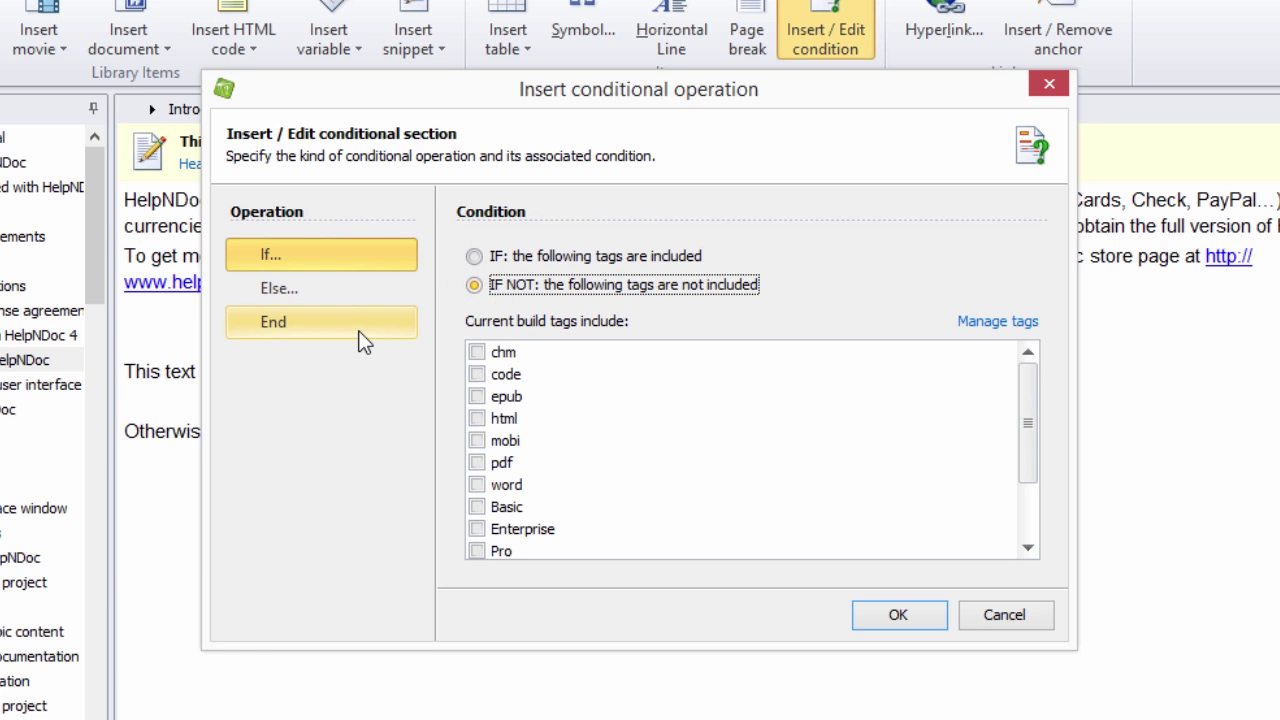
{"action": "left_click", "coordinate": [474, 257]}
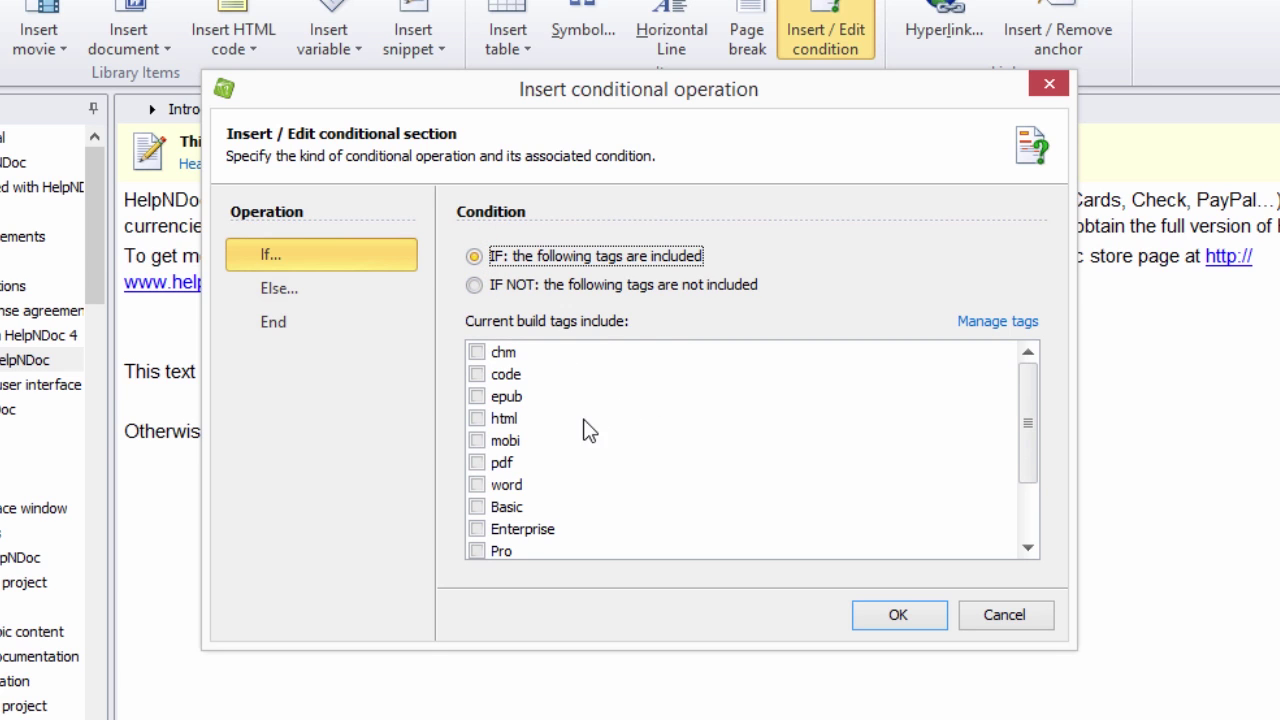
{"action": "left_click", "coordinate": [477, 418]}
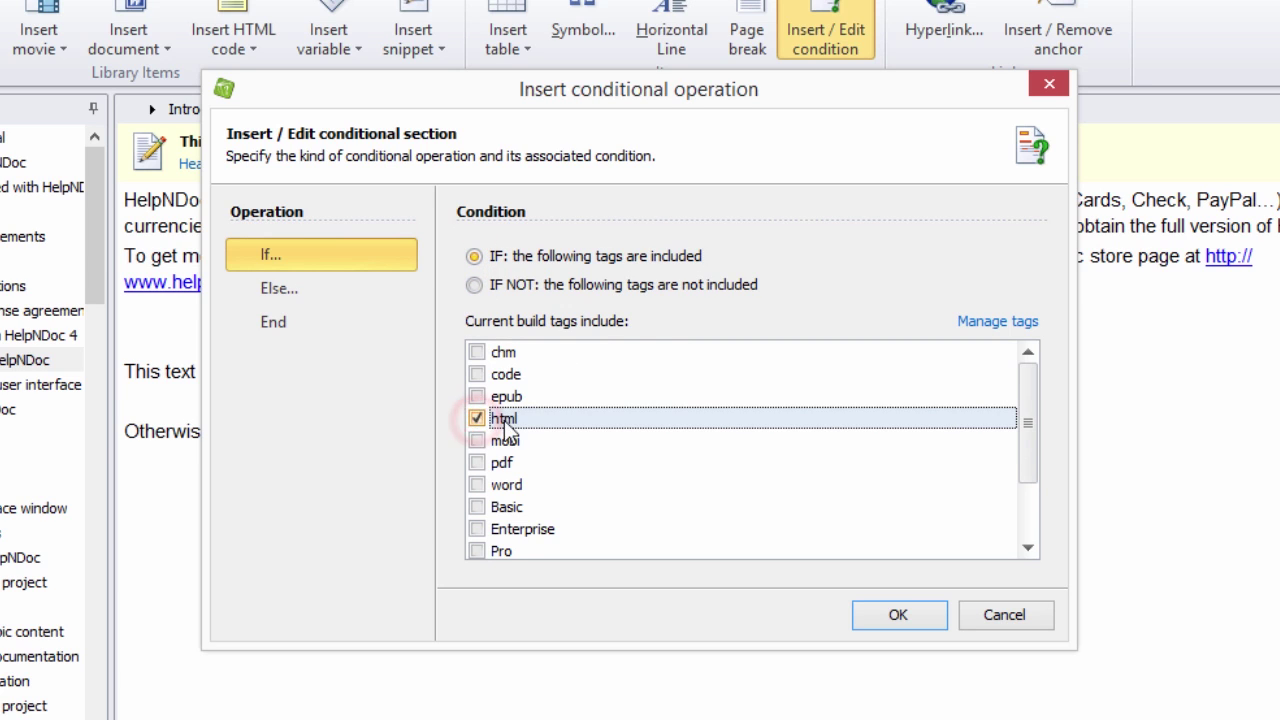
{"action": "left_click", "coordinate": [477, 462]}
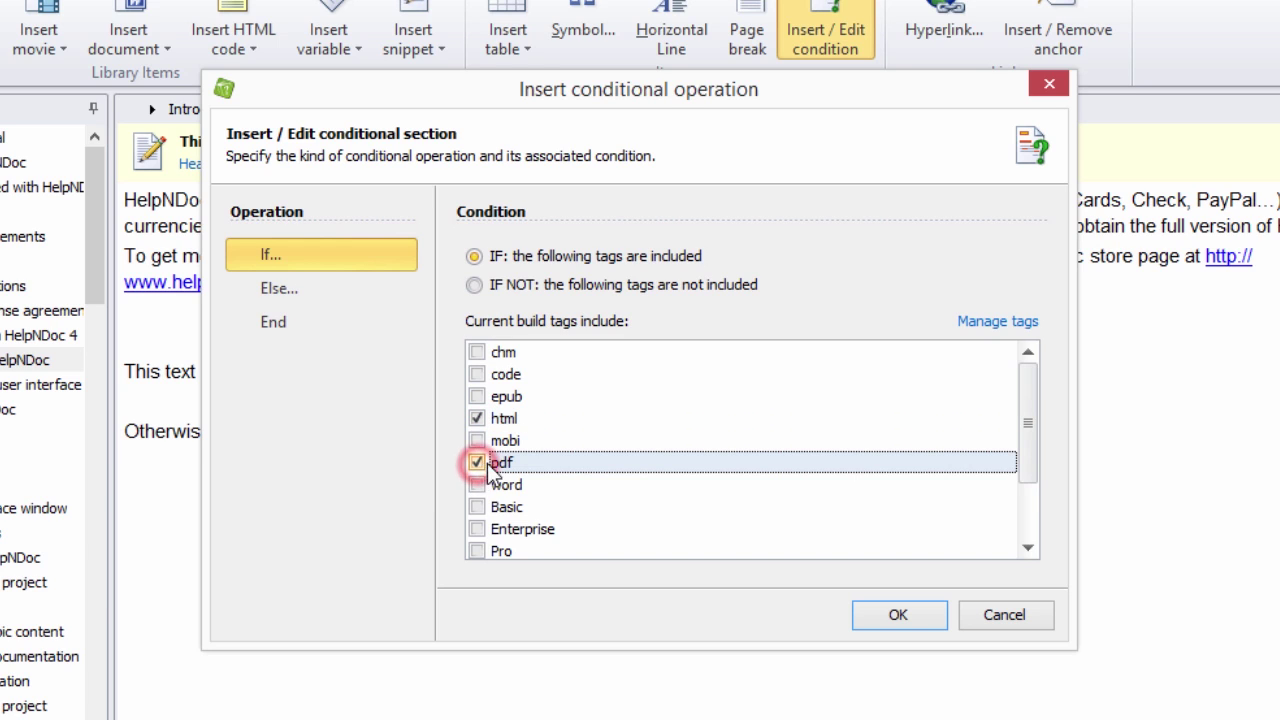
{"action": "left_click", "coordinate": [477, 484]}
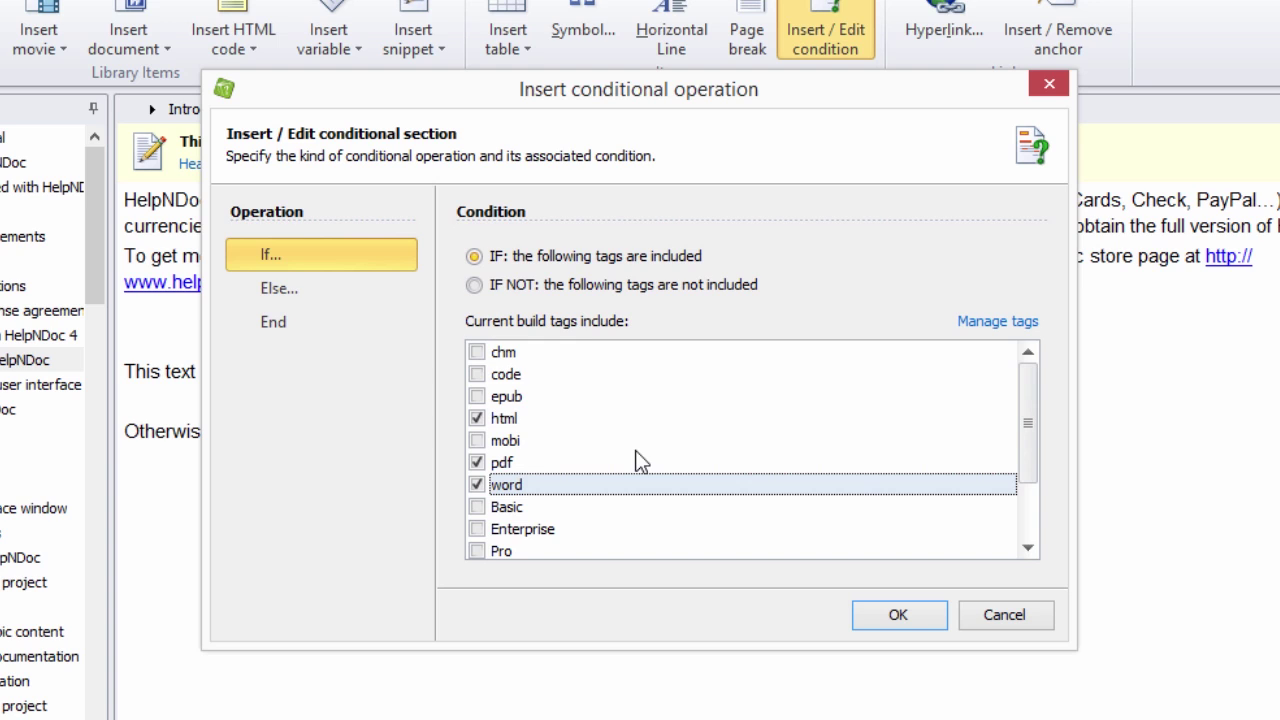
{"action": "left_click", "coordinate": [477, 484]}
{"action": "left_click_drag", "start_coordinate": [1025, 424], "coordinate": [1037, 503]}
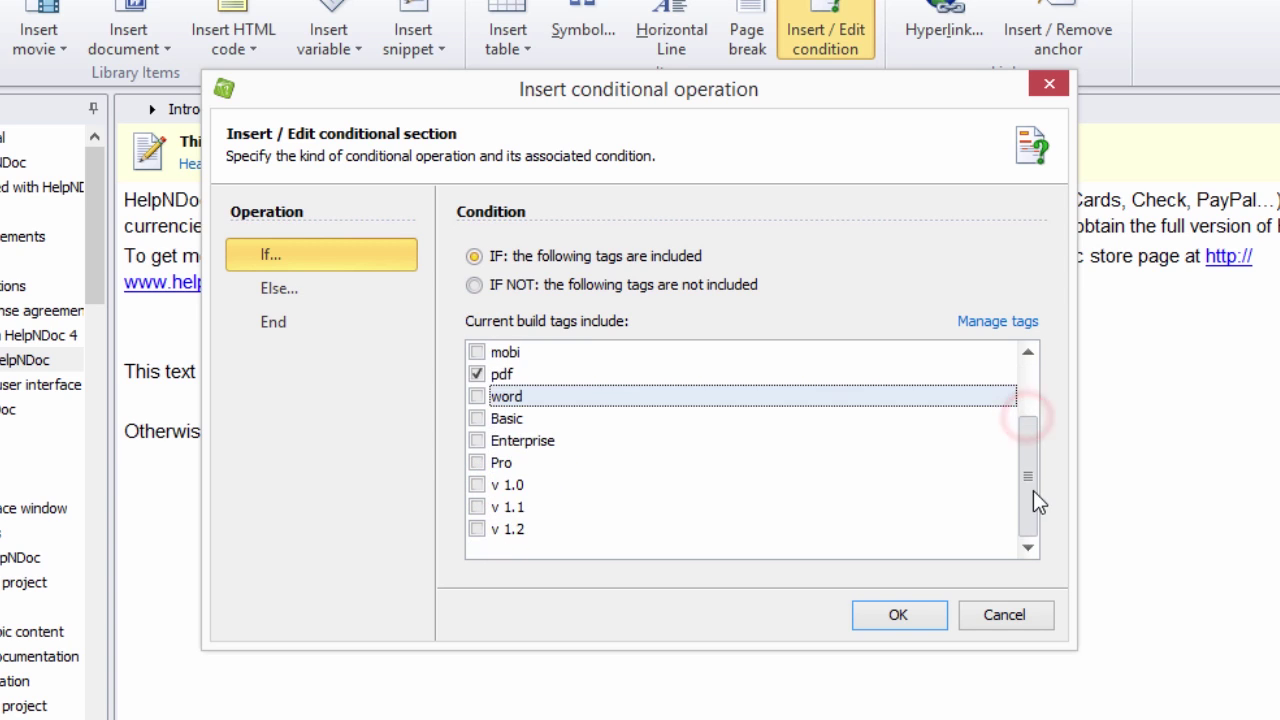
{"action": "left_click", "coordinate": [480, 443]}
{"action": "left_click", "coordinate": [477, 484]}
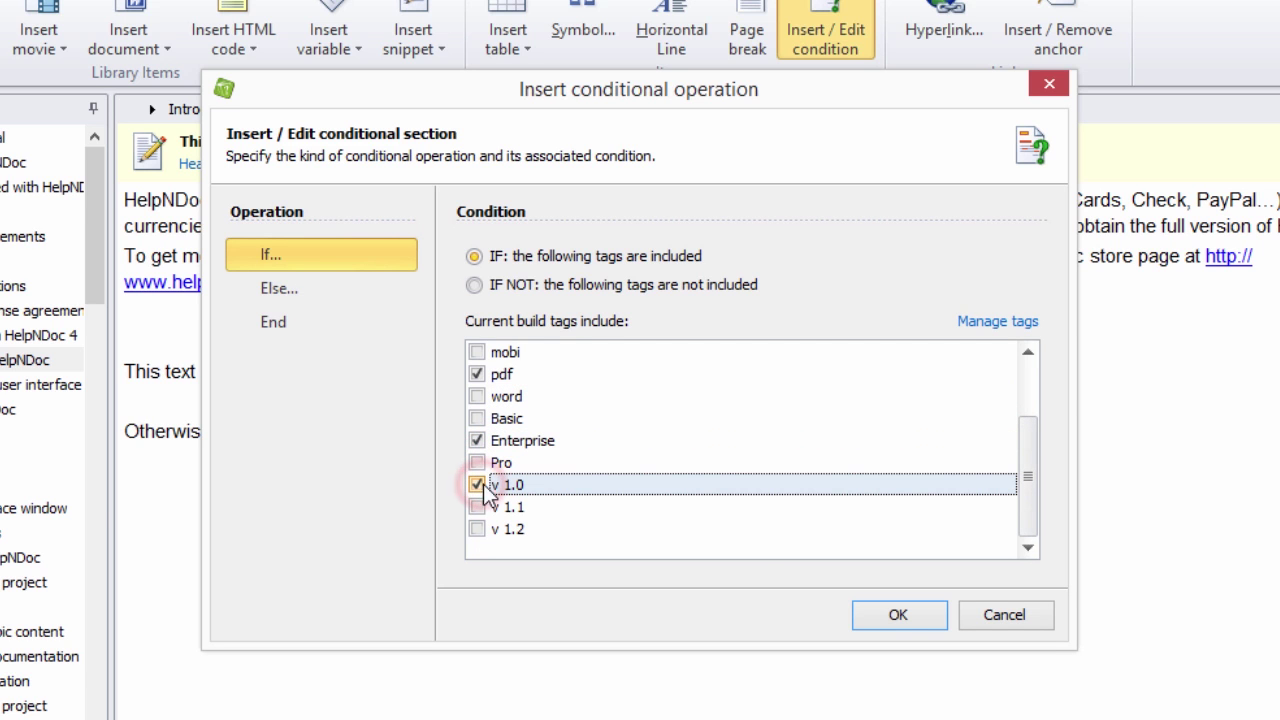
{"action": "left_click", "coordinate": [899, 616]}
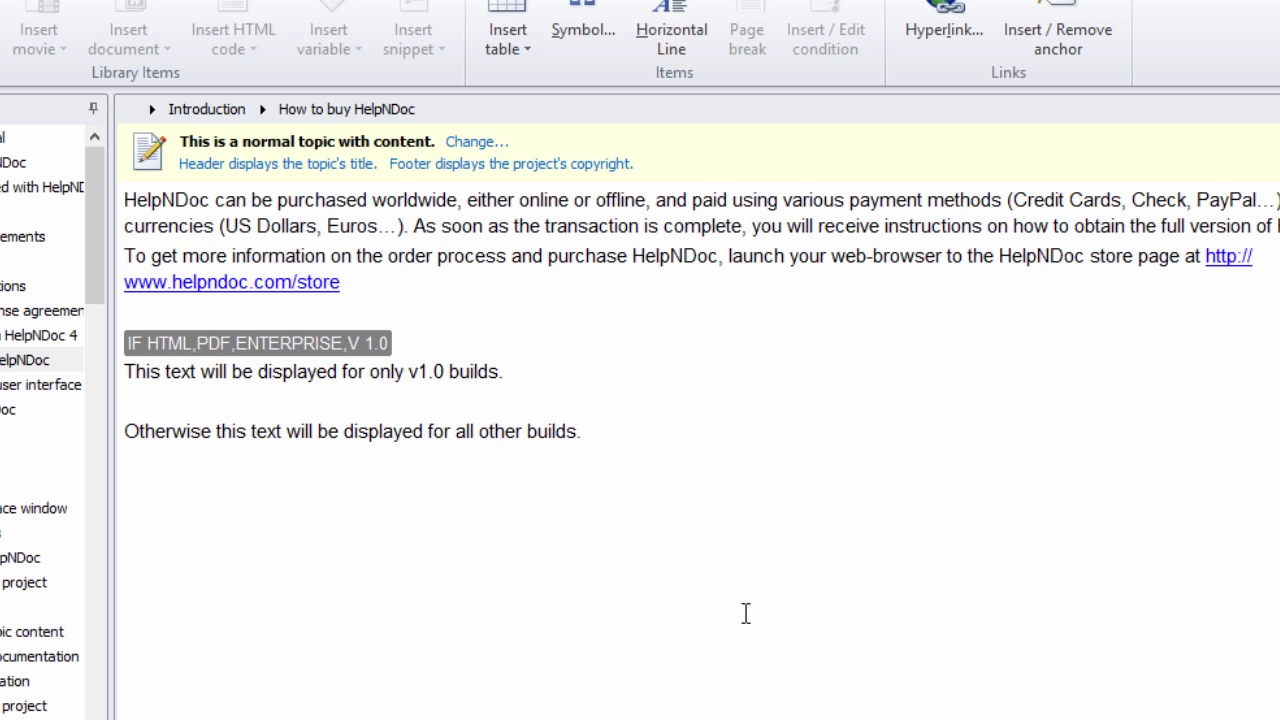
Open the condition dialog for the empty line below the v1.0 text
{"action": "left_click", "coordinate": [128, 399]}
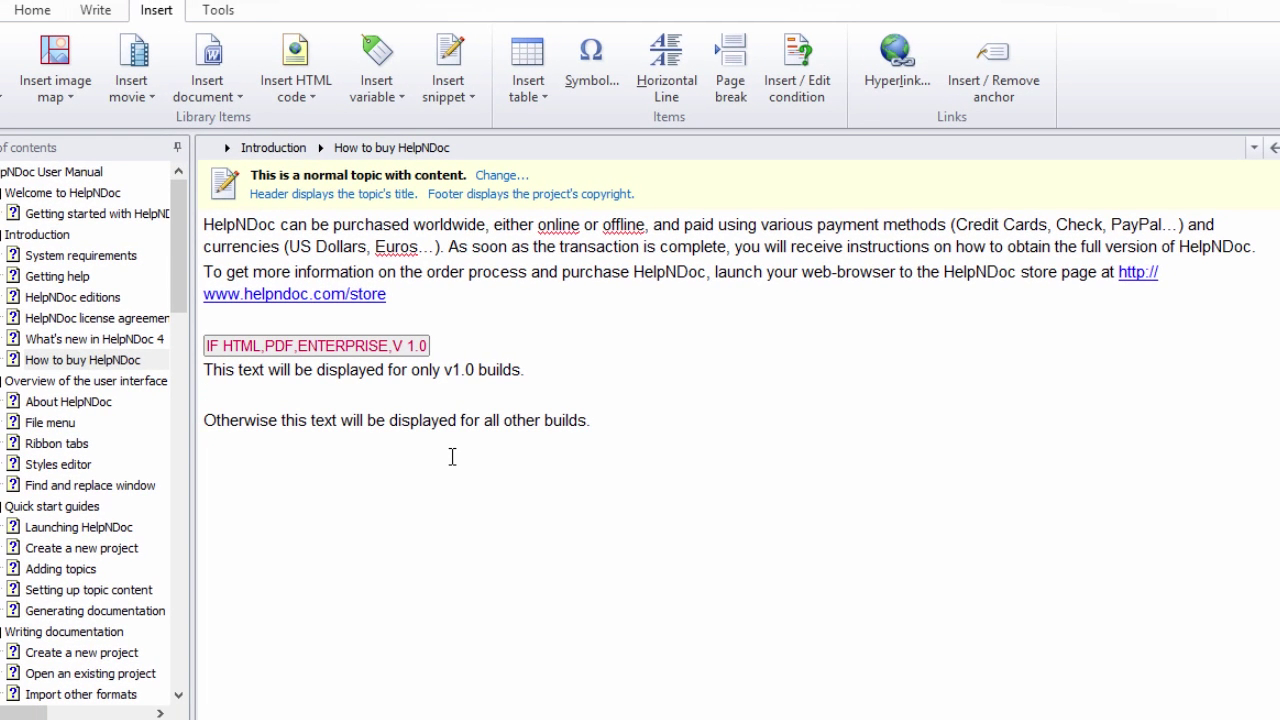
{"action": "left_click", "coordinate": [797, 62]}
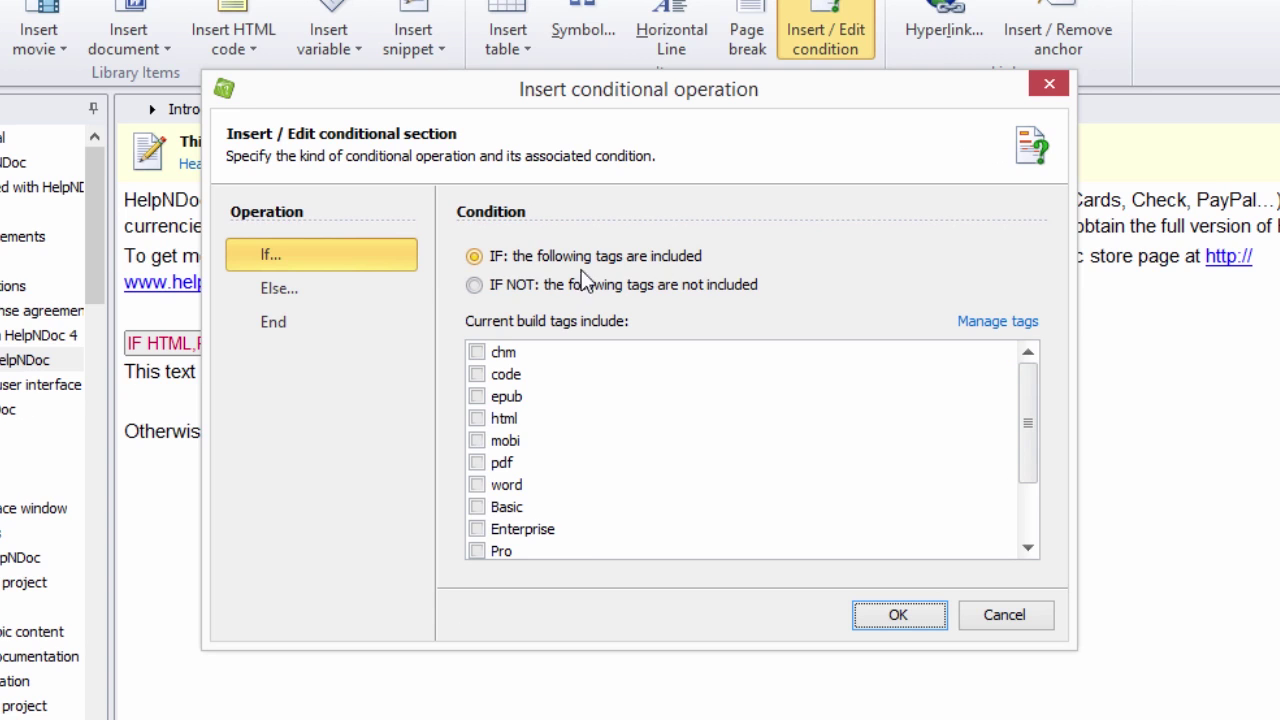
Insert an ELSE marker on the blank line below the v1.0 text
{"action": "left_click", "coordinate": [283, 292]}
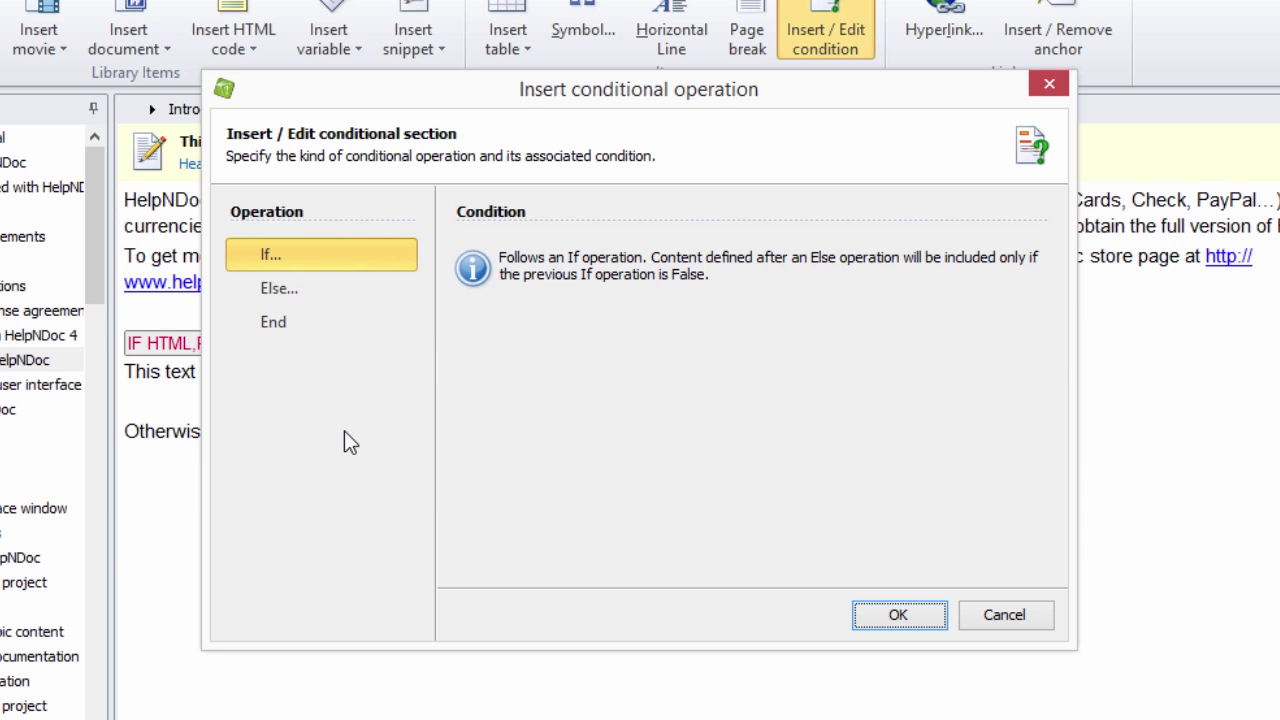
{"action": "left_click", "coordinate": [1002, 614]}
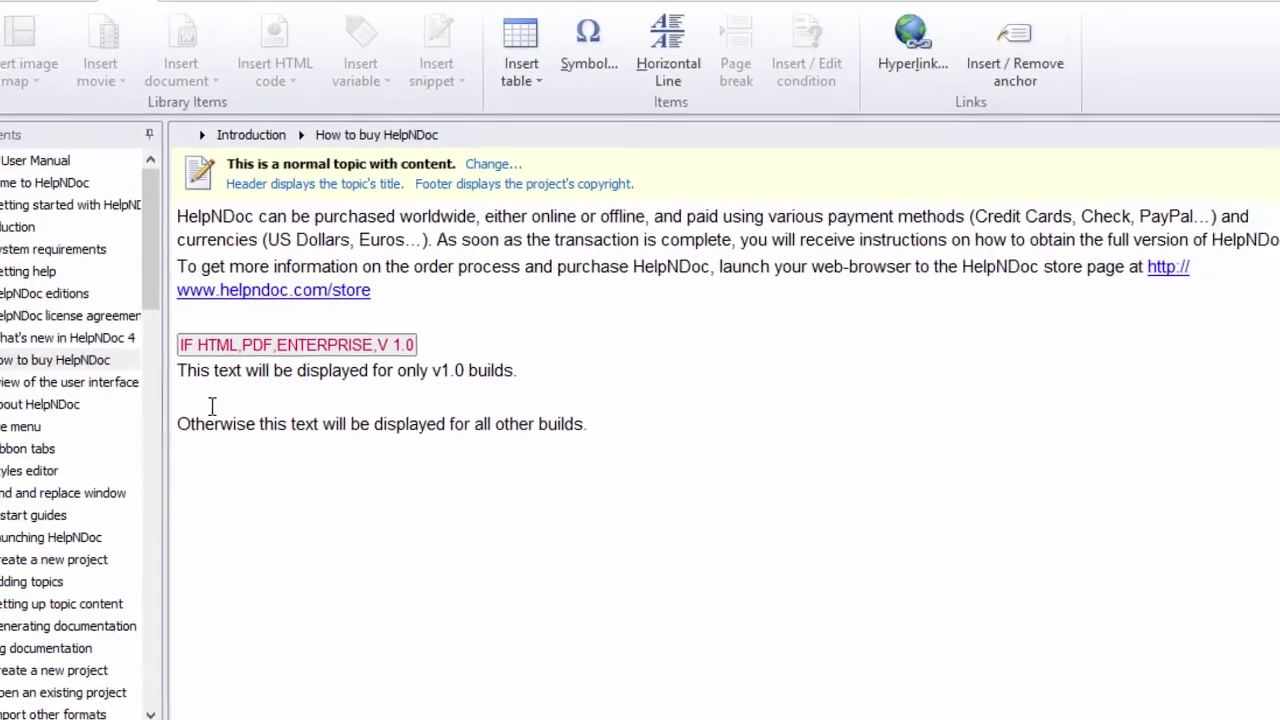
{"action": "left_click", "coordinate": [814, 62]}
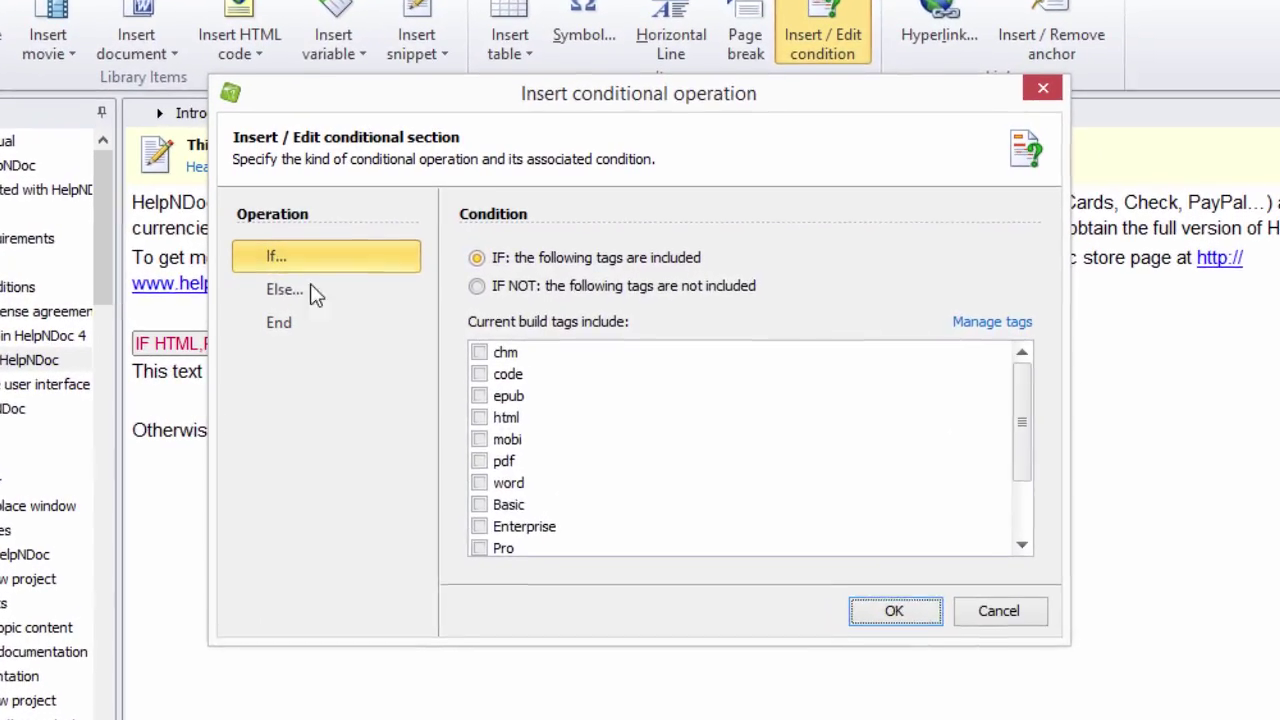
{"action": "left_click", "coordinate": [336, 301]}
{"action": "left_click", "coordinate": [907, 614]}
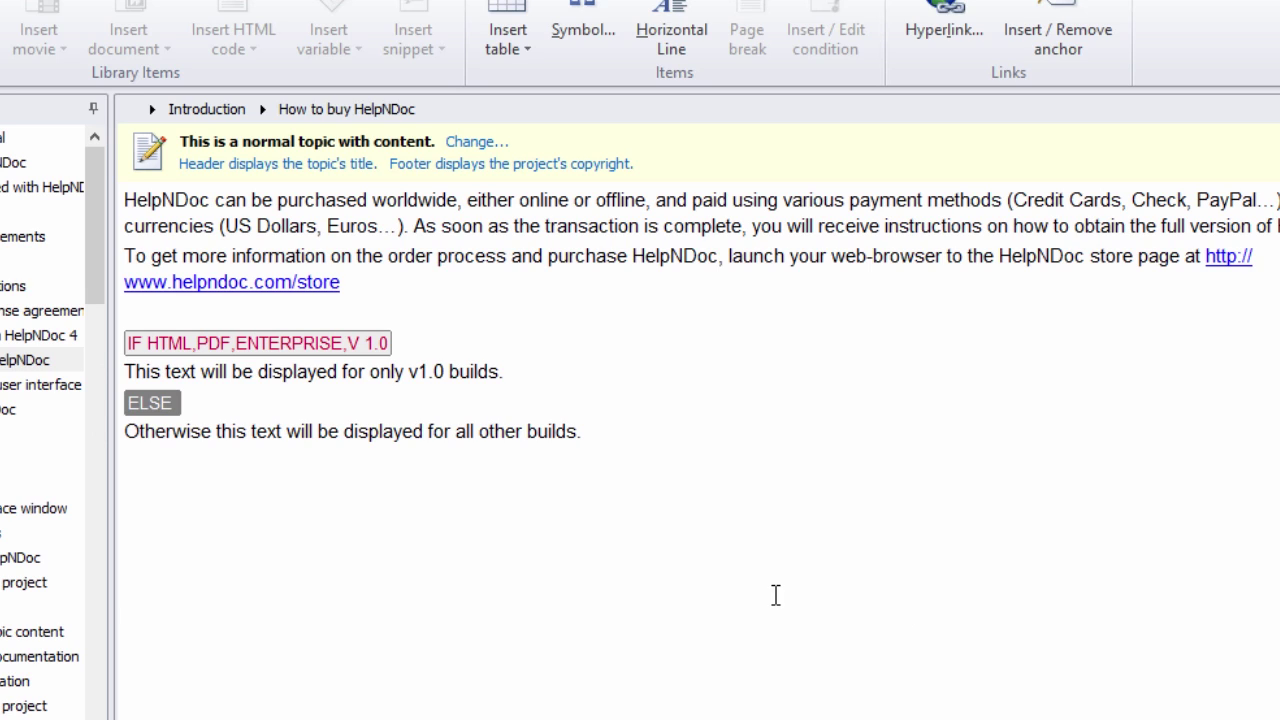
Open the condition dialog for the last blank line, below the all-other-builds text
{"action": "left_click", "coordinate": [139, 459]}
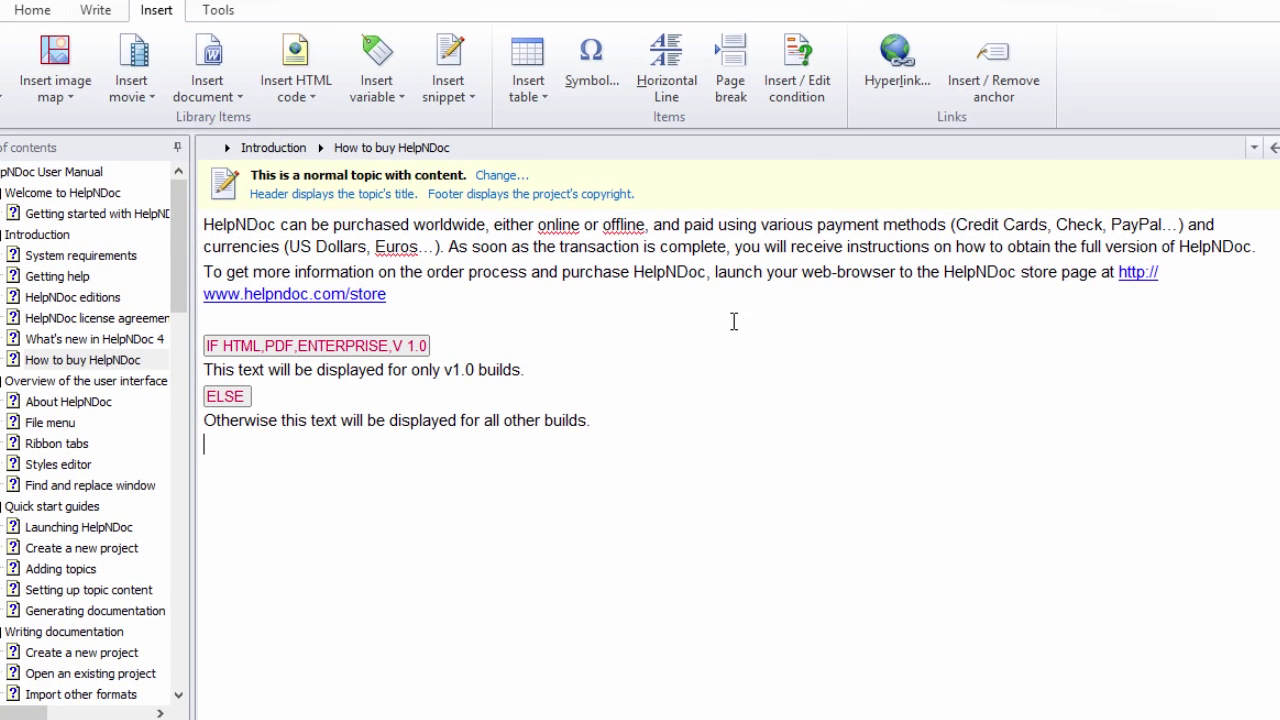
{"action": "left_click", "coordinate": [812, 72]}
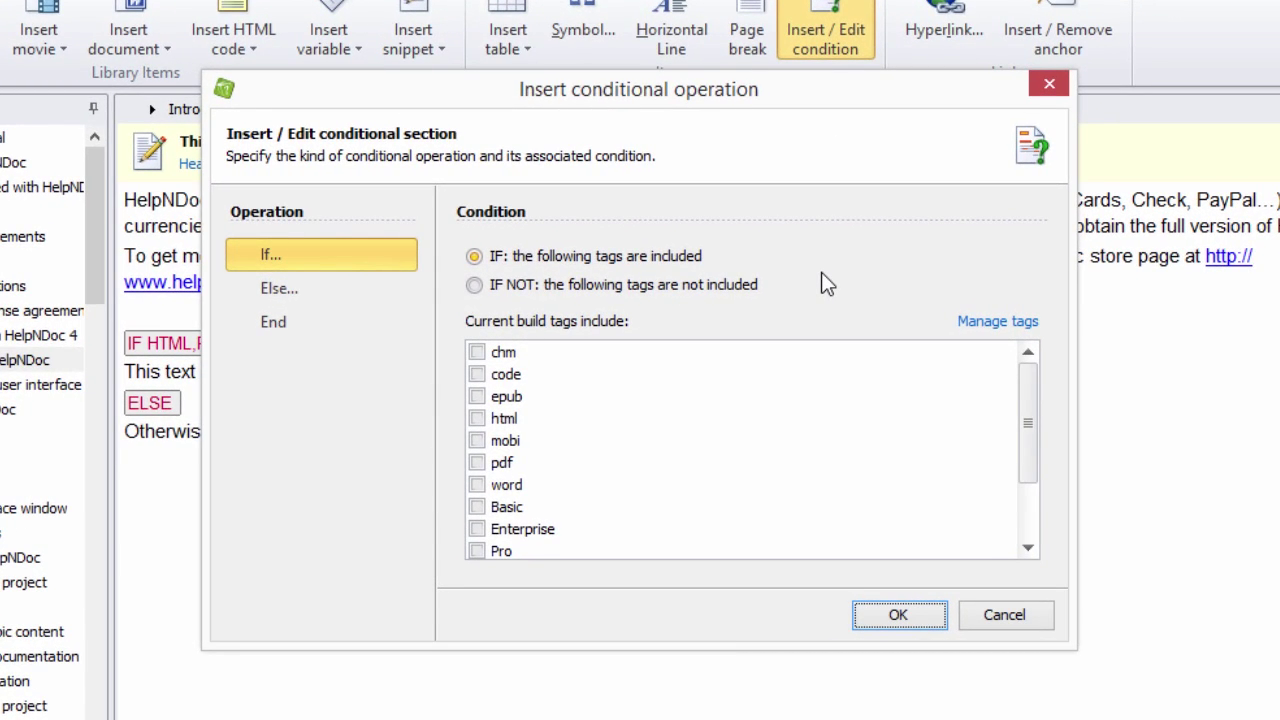
Insert an END marker below the all-other-builds line and select the IF marker
{"action": "left_click", "coordinate": [282, 320]}
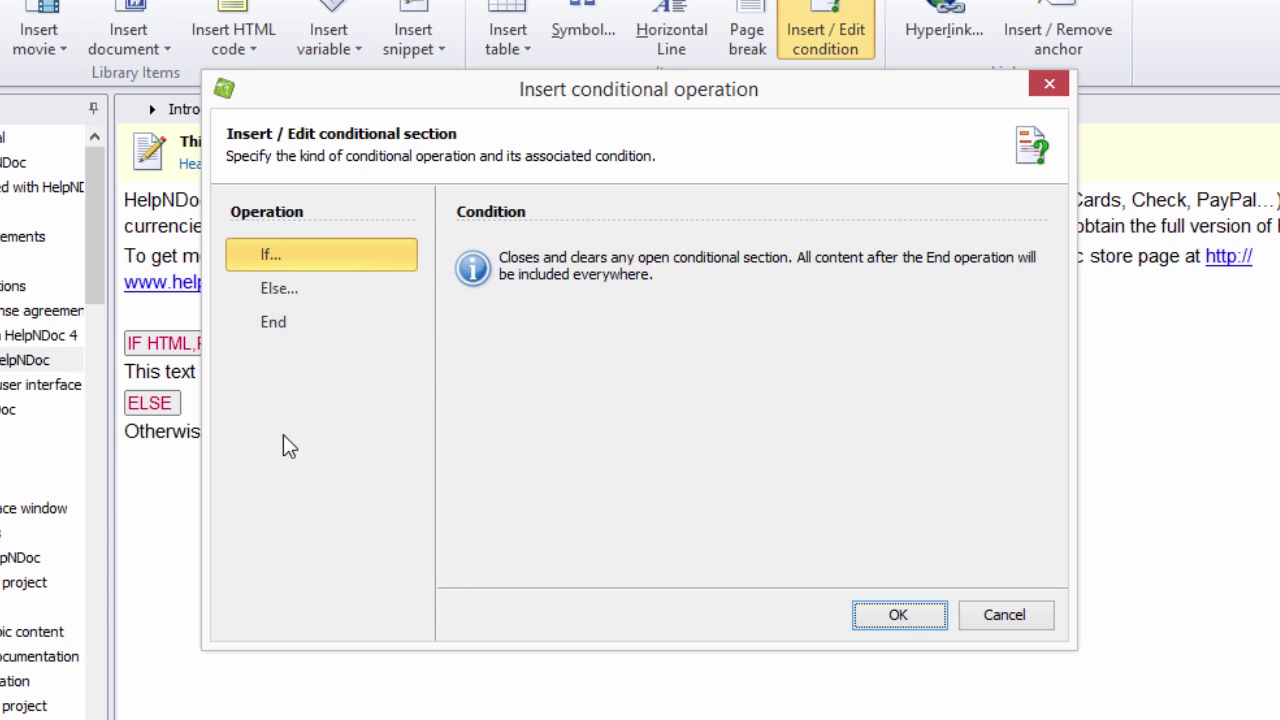
{"action": "left_click", "coordinate": [901, 612]}
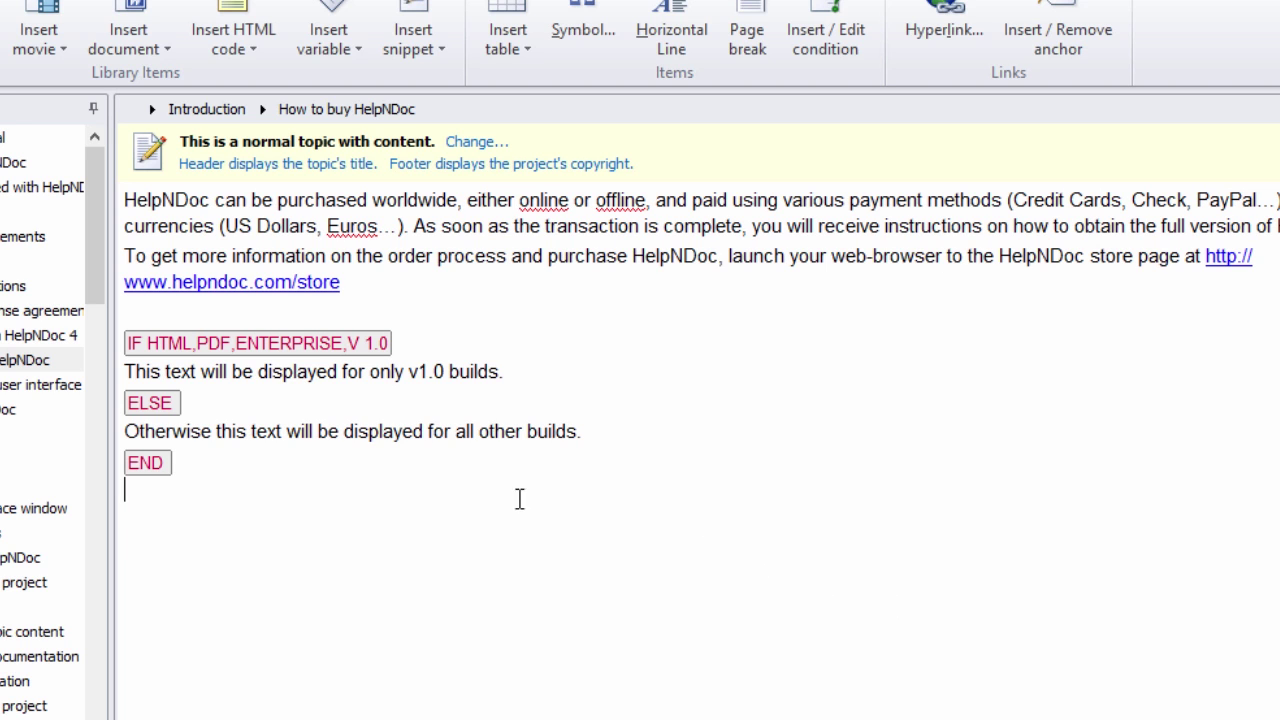
{"action": "left_click", "coordinate": [306, 343]}
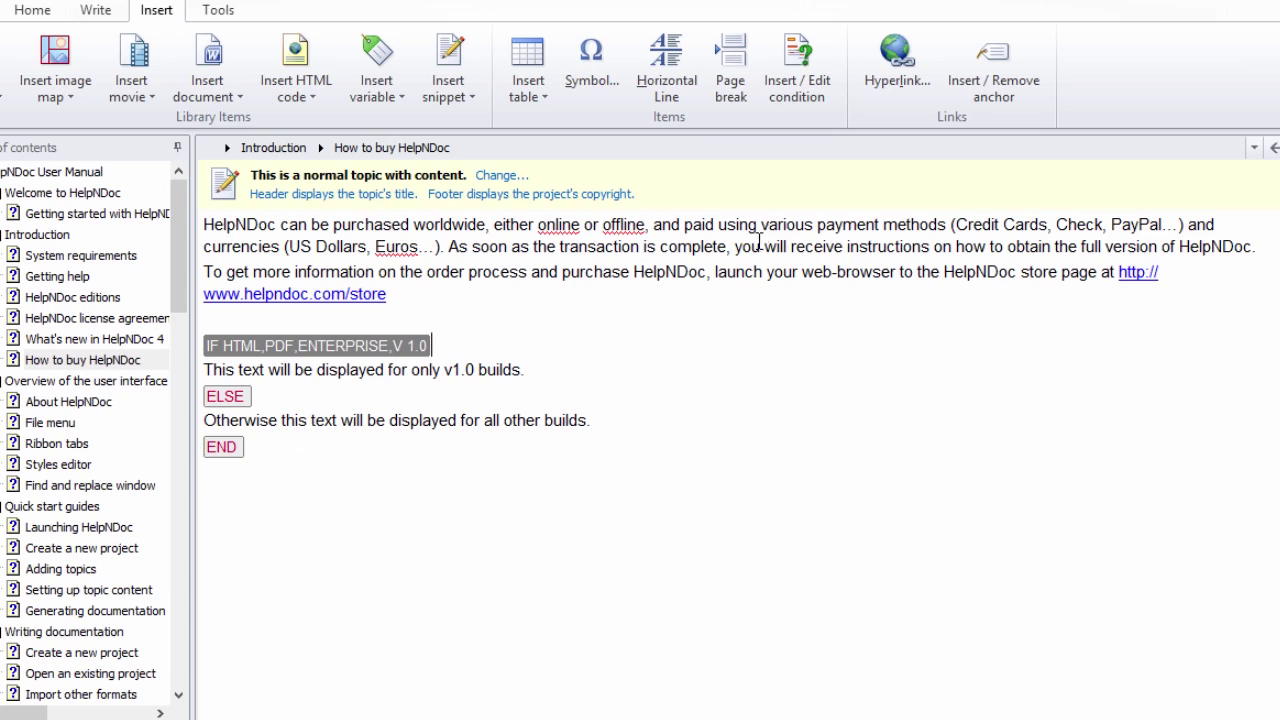
Uncheck html in the IF marker's condition so it reads IF PDF,ENTERPRISE,V 1.0
{"action": "left_click", "coordinate": [797, 68]}
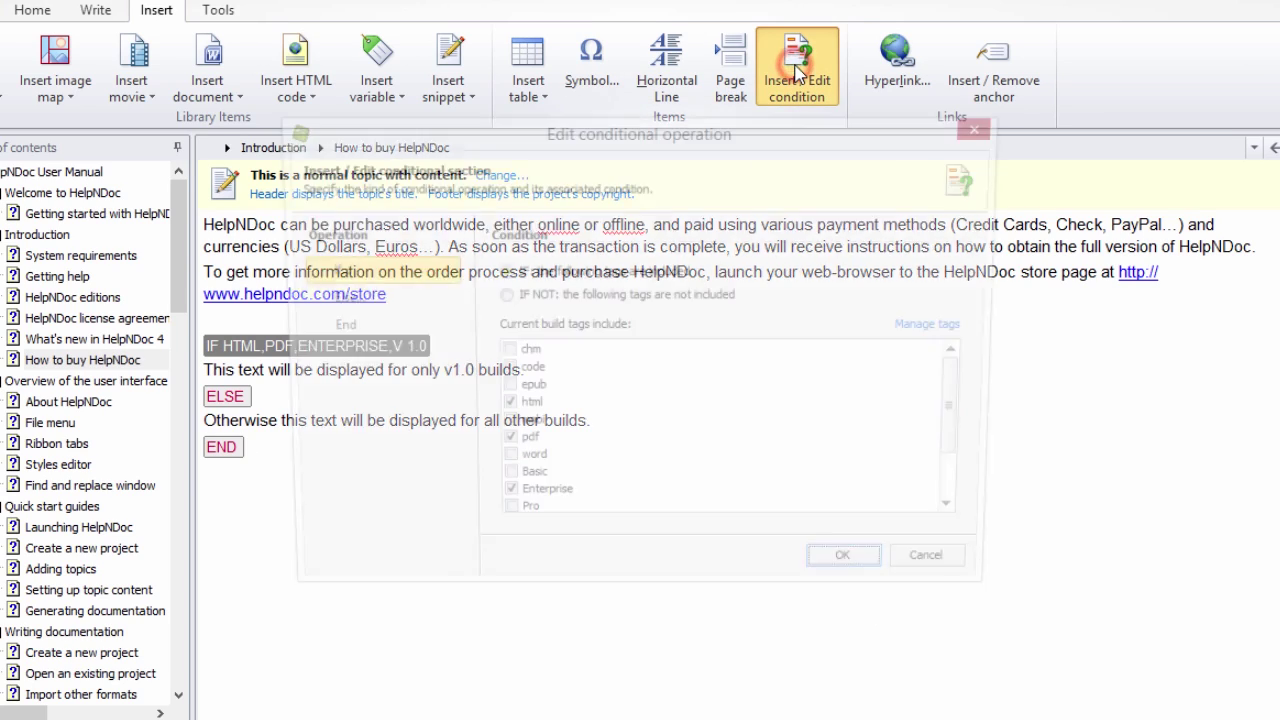
{"action": "left_click", "coordinate": [969, 405]}
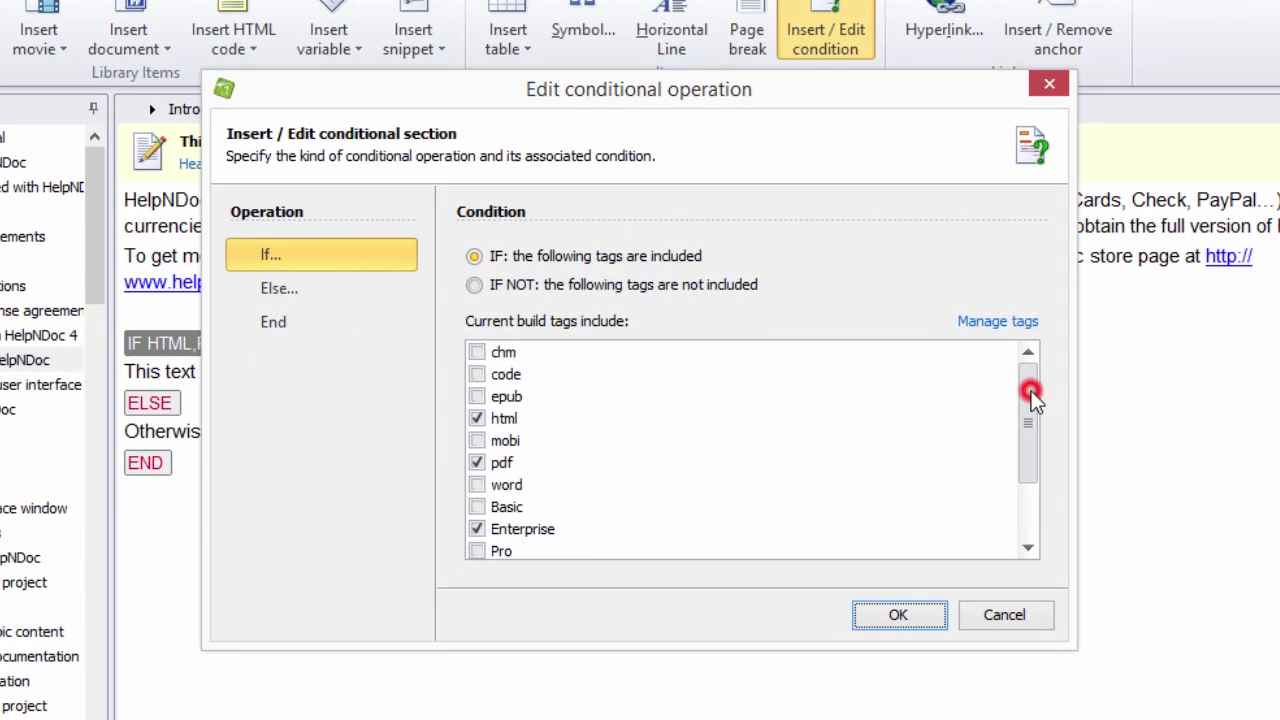
{"action": "left_click_drag", "start_coordinate": [1035, 410], "coordinate": [1034, 419]}
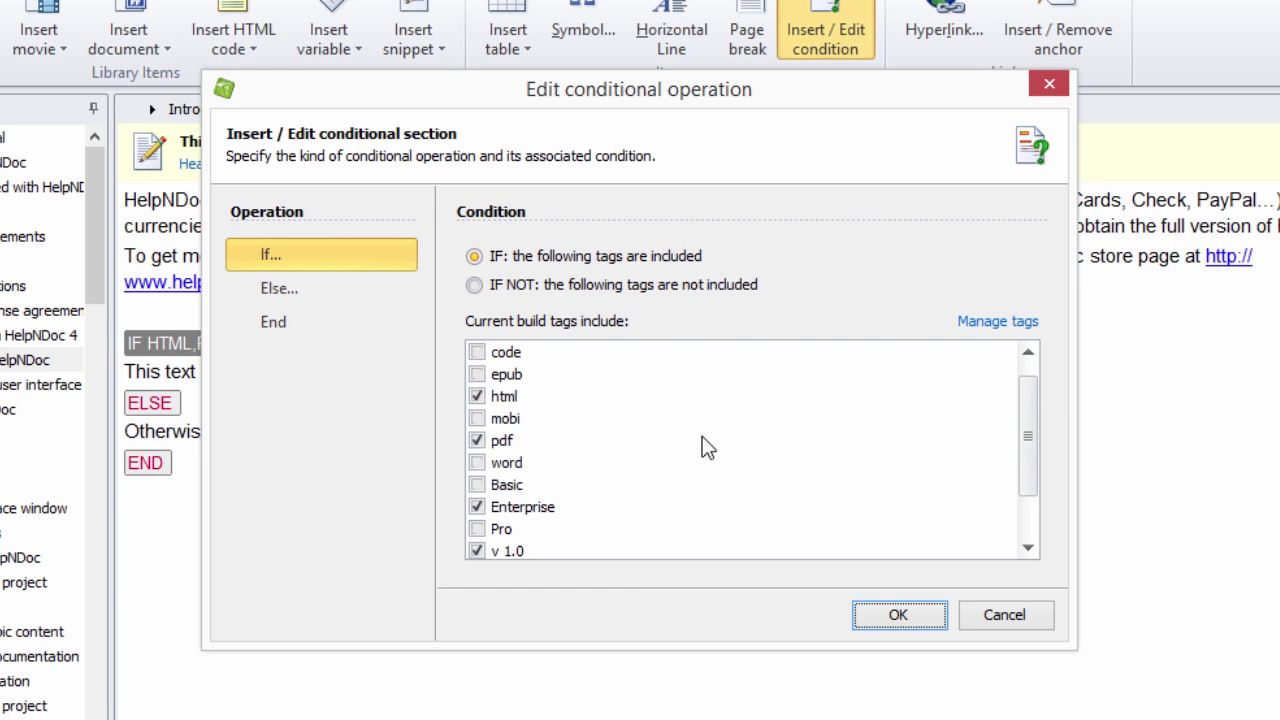
{"action": "left_click", "coordinate": [477, 396]}
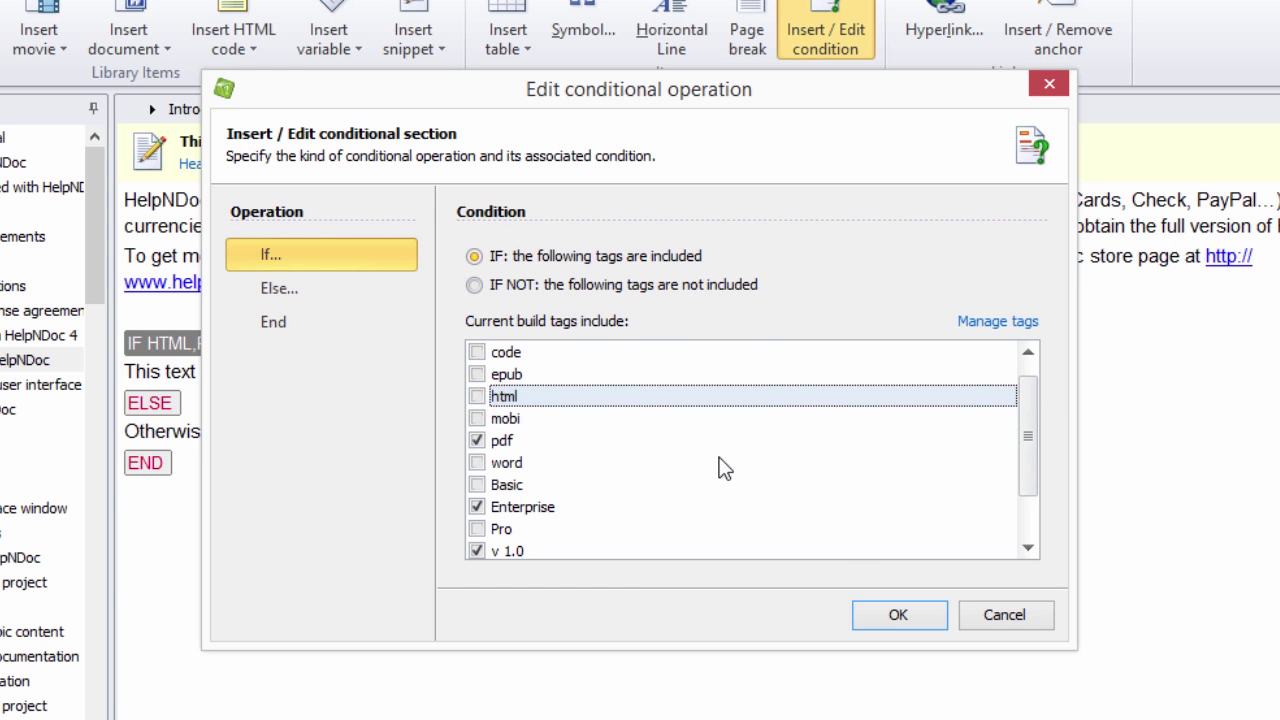
{"action": "left_click", "coordinate": [894, 614]}
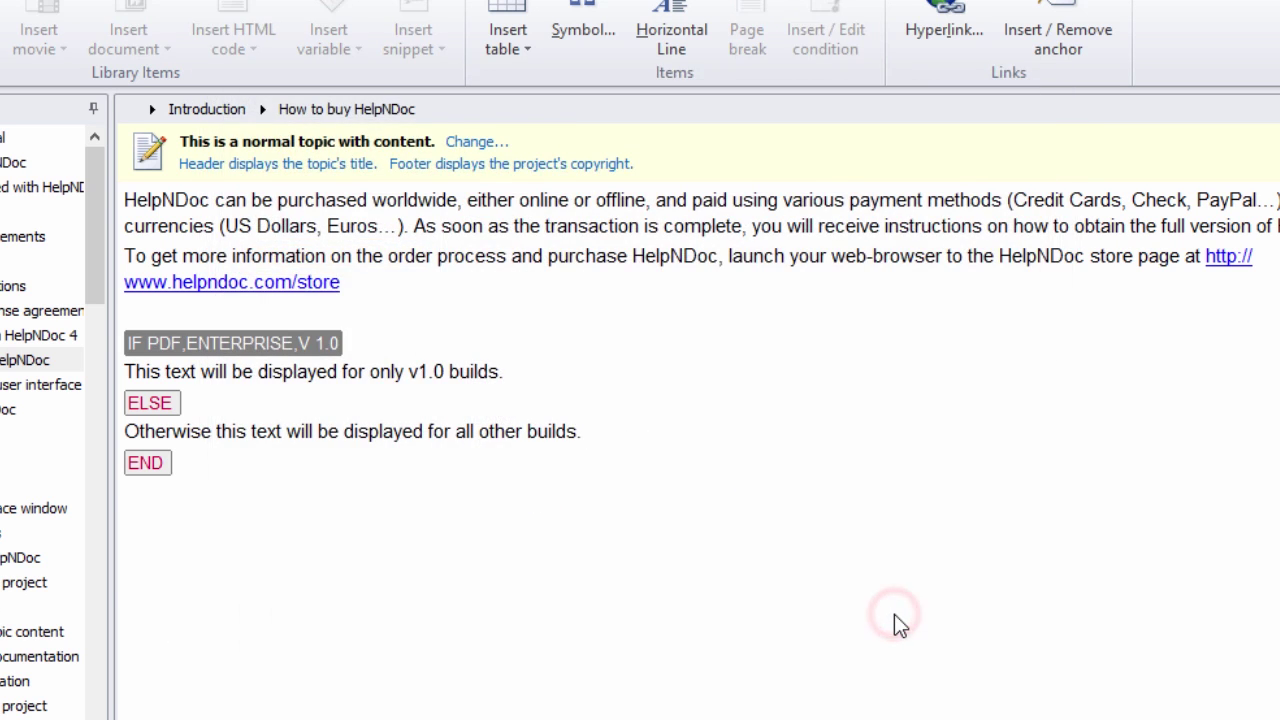